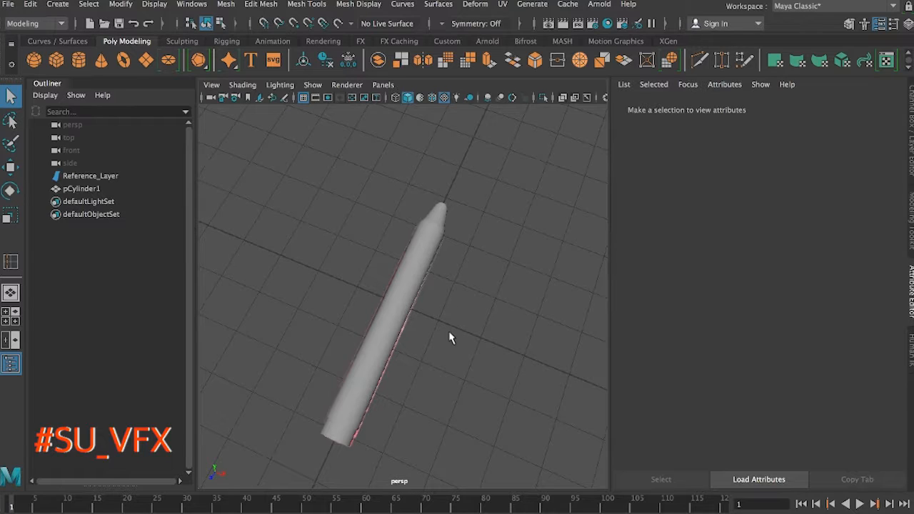
Select the Reference_Layer plane and bring up its channels together with the list of display layers.
alt+drag(440, 332, 426, 285)
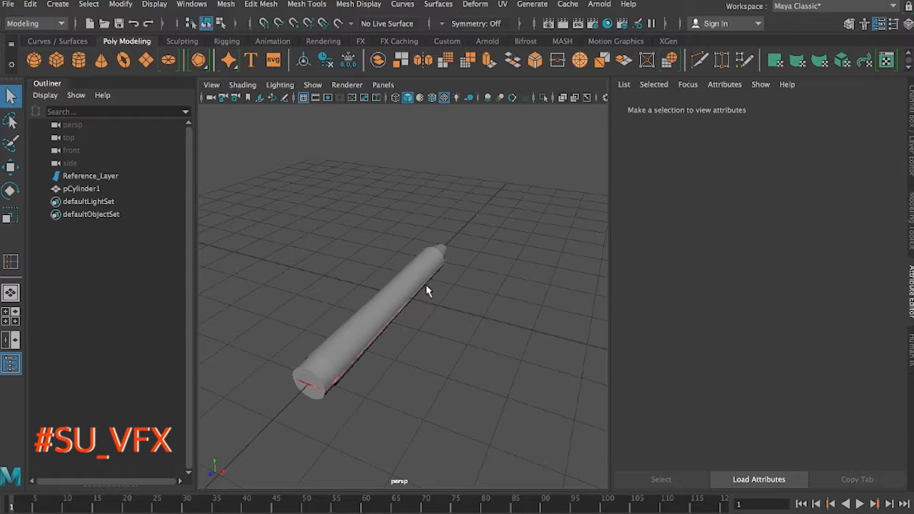
click(90, 178)
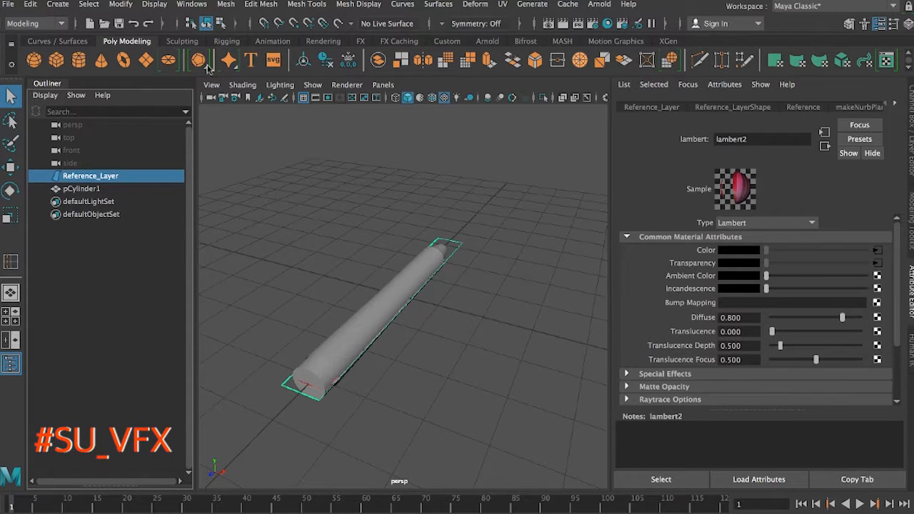
click(191, 4)
click(111, 285)
click(911, 119)
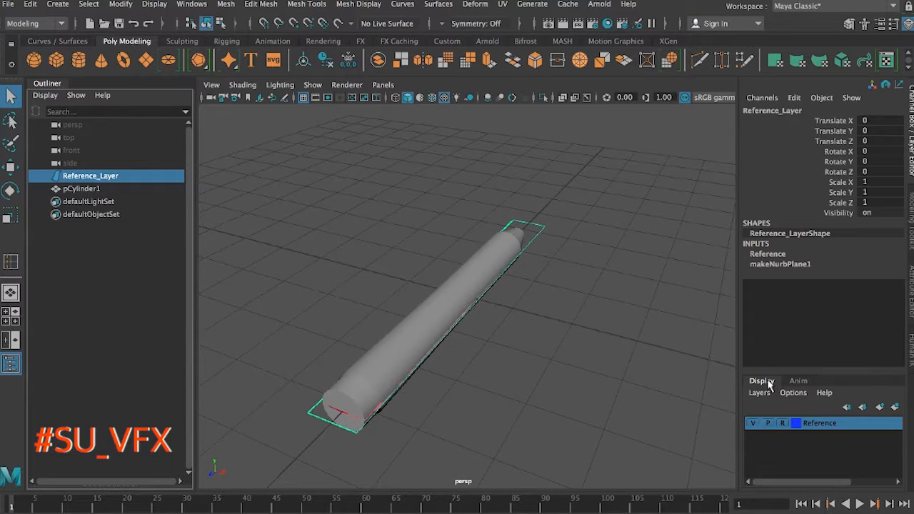
Set the Reference display layer's display type to Template.
click(782, 423)
click(568, 420)
alt+drag(557, 395, 557, 417)
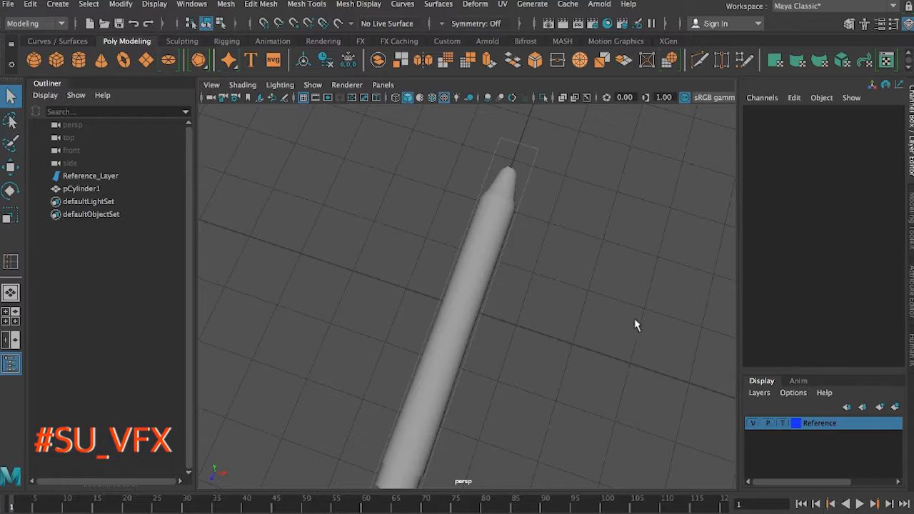
Return the Reference display layer to the Reference display type and hide the layer.
click(786, 424)
click(754, 424)
click(783, 423)
scroll(365, 308, down, 2)
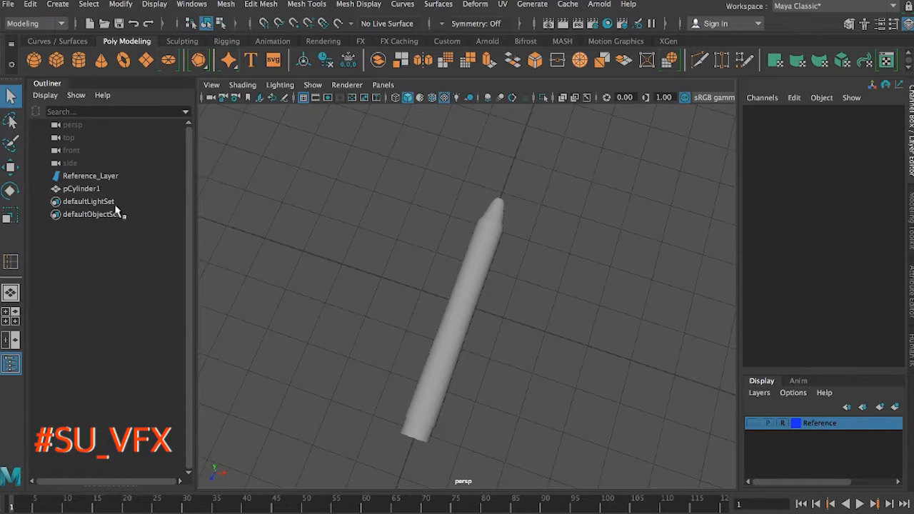
Clear the selection on the crayon model pCylinder1 and return it to Object Mode.
click(84, 190)
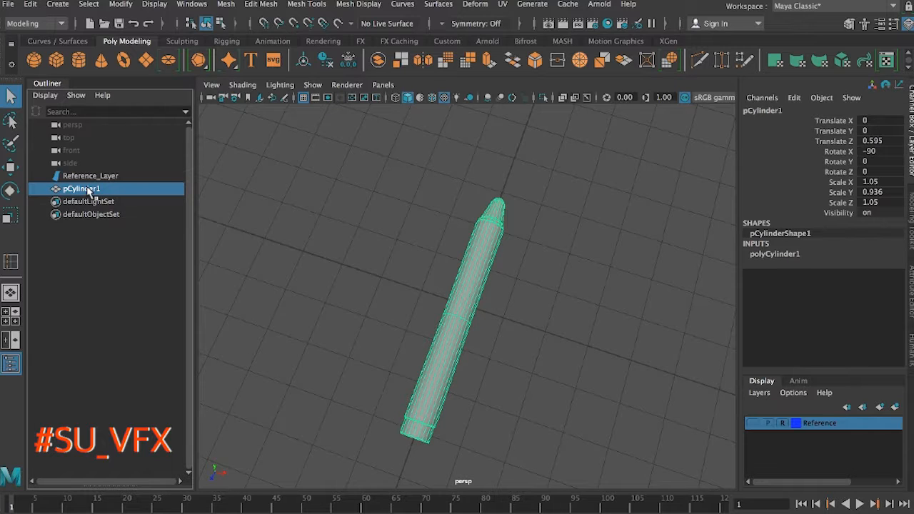
right_click(462, 303)
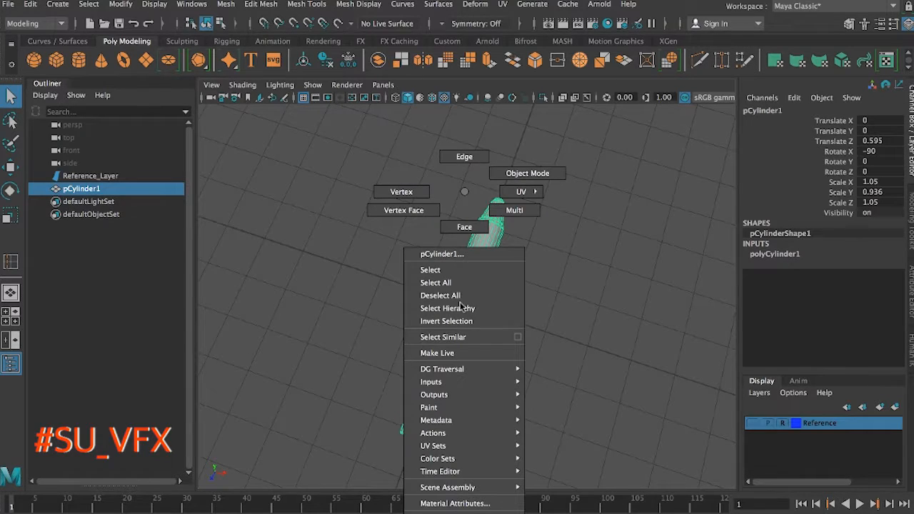
click(439, 294)
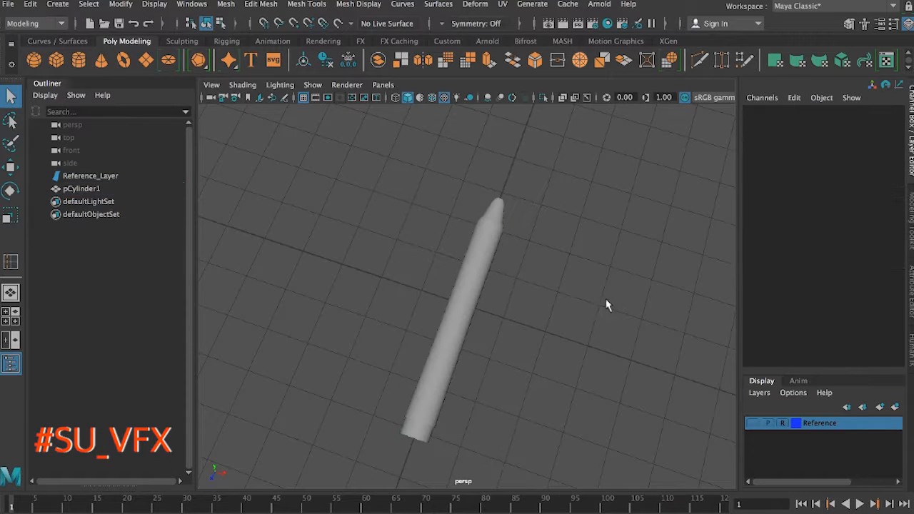
right_click(517, 311)
mouse_move(459, 306)
right_down()
mouse_move(530, 162)
mouse_move(529, 174)
right_up()
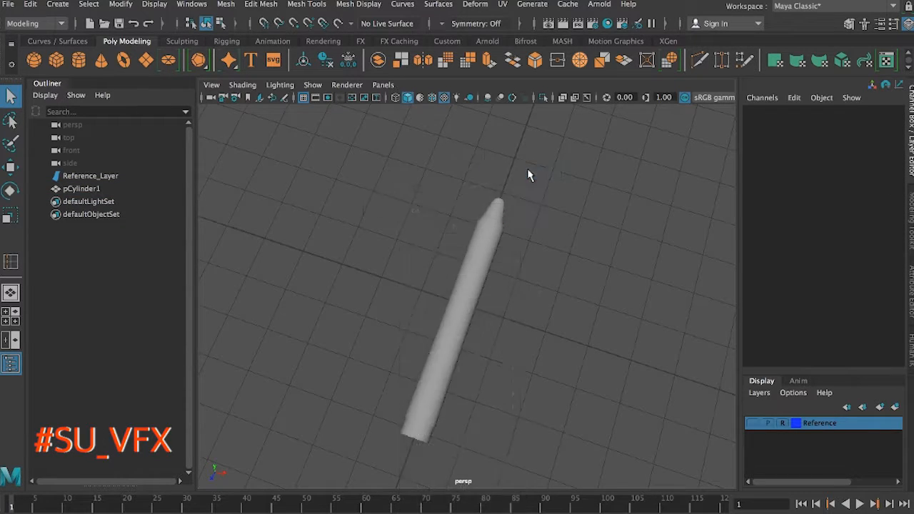
Duplicate the crayon four times, spacing the copies evenly side by side along X, with the last one at Translate X 14.264.
click(479, 266)
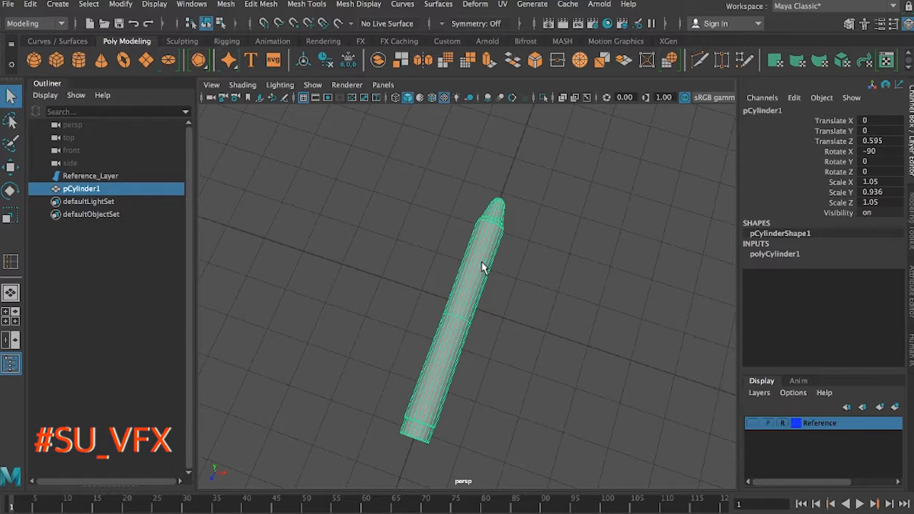
key(ctrl+d)
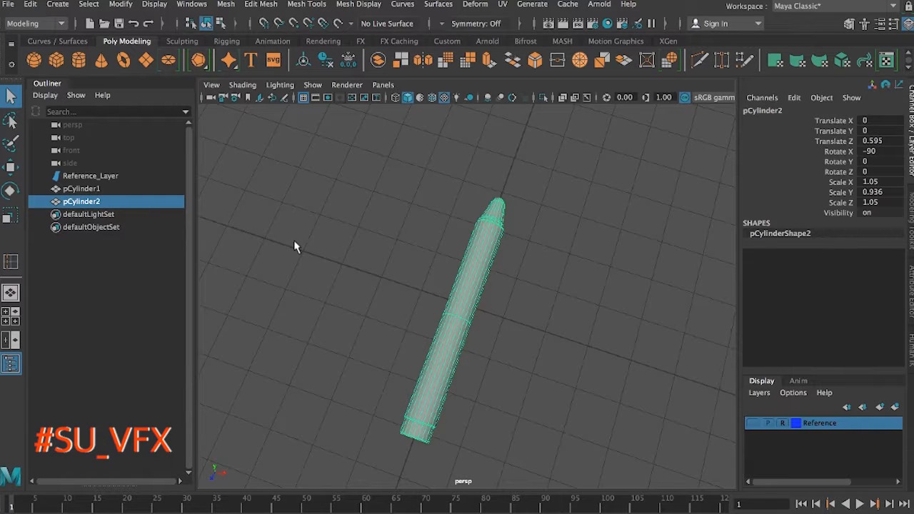
key(w)
drag(516, 328, 691, 383)
key(ctrl+d)
key(ctrl+d)
key(ctrl+d)
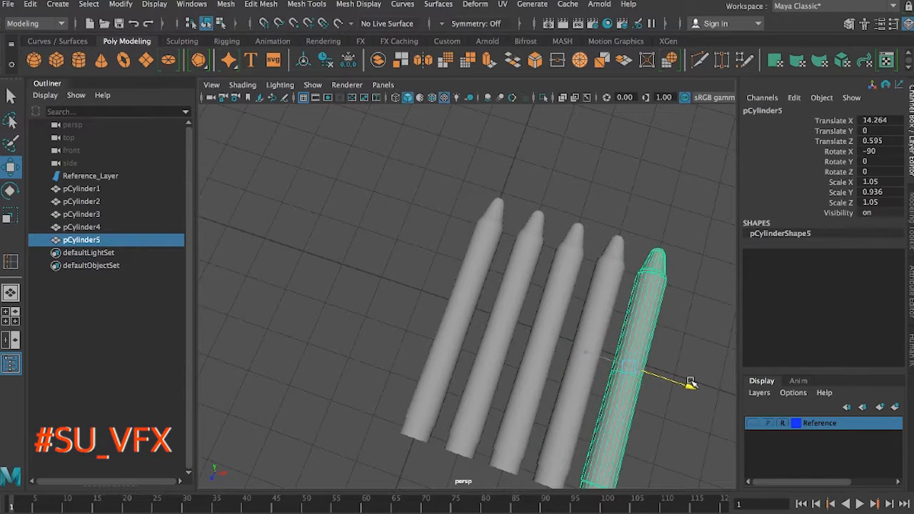
click(692, 445)
alt+drag(692, 444, 665, 404)
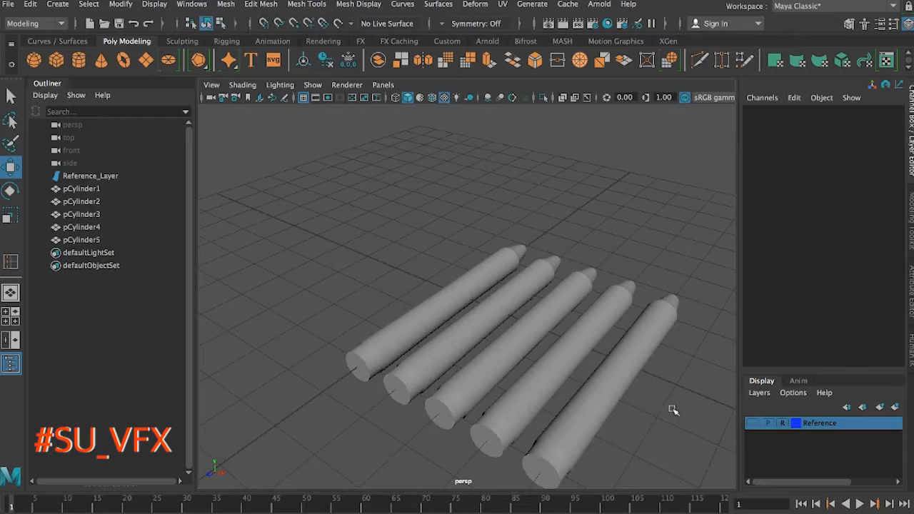
Assign a new Anisotropic material to the first crayon, pCylinder1, and set its color to red.
click(320, 41)
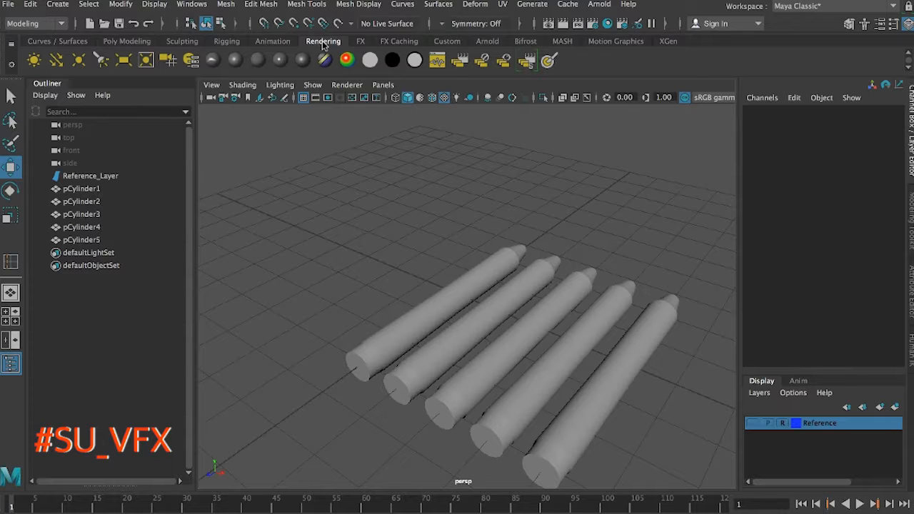
click(455, 300)
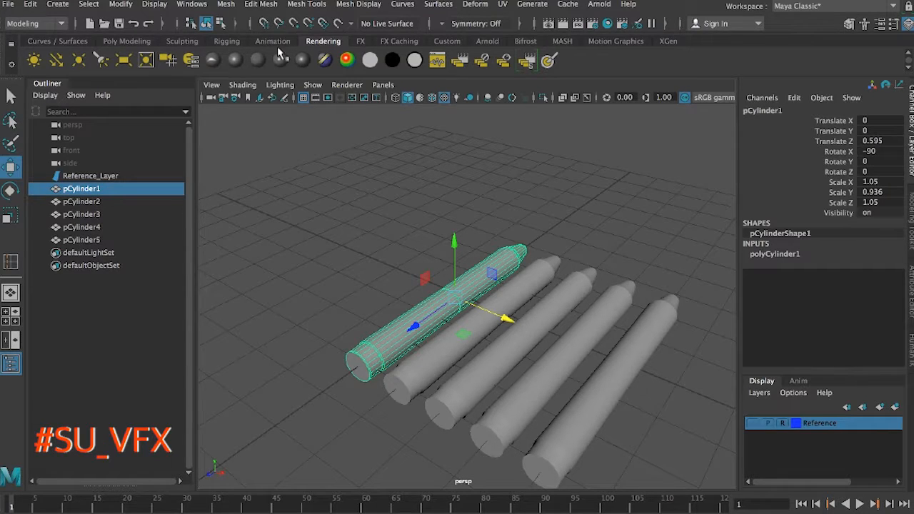
click(214, 61)
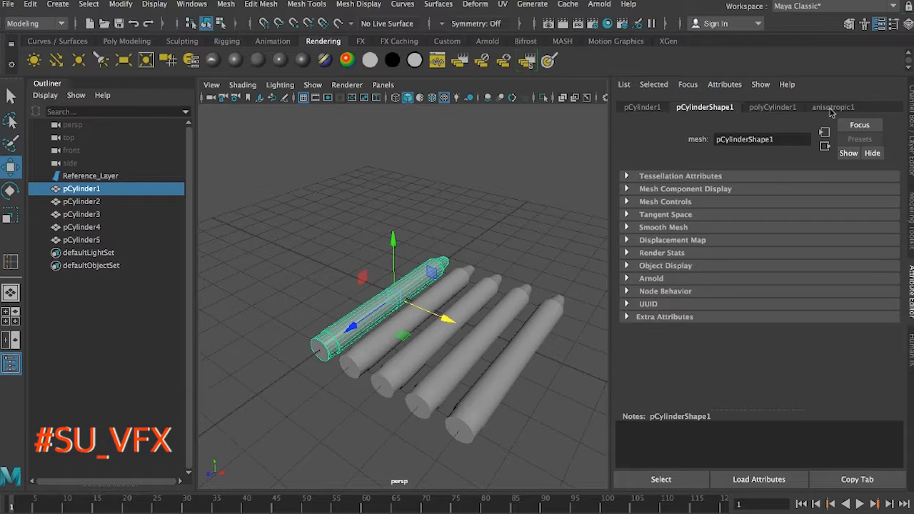
click(830, 109)
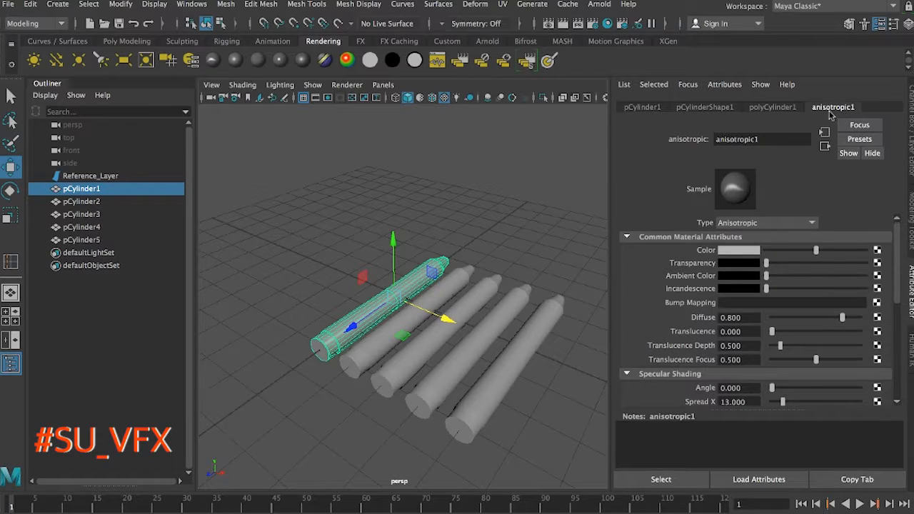
click(736, 252)
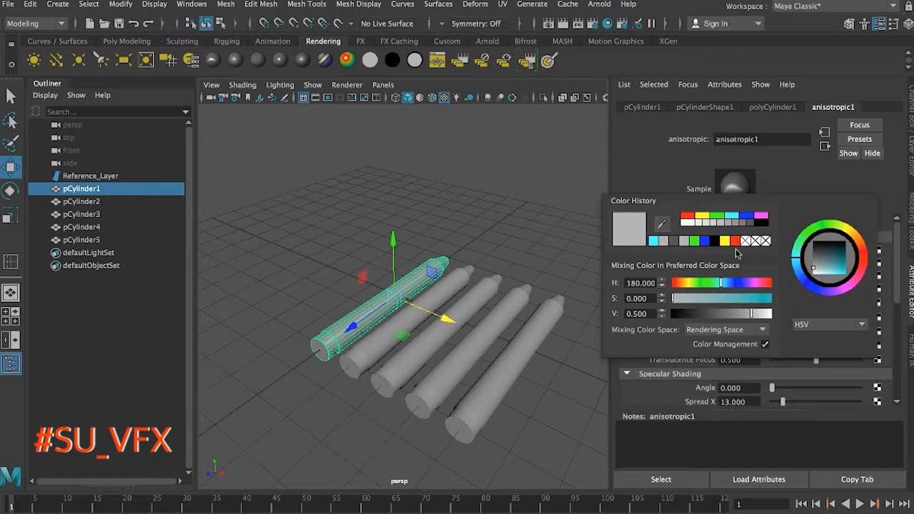
click(687, 218)
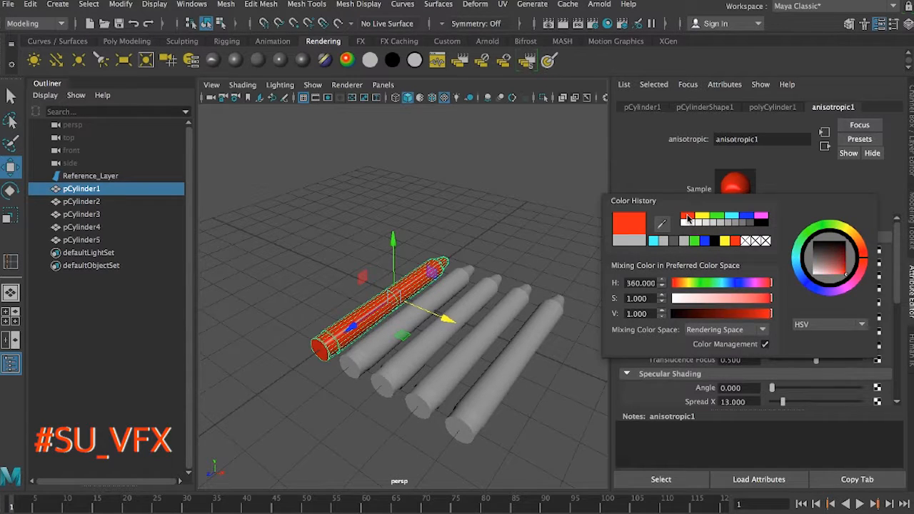
click(508, 223)
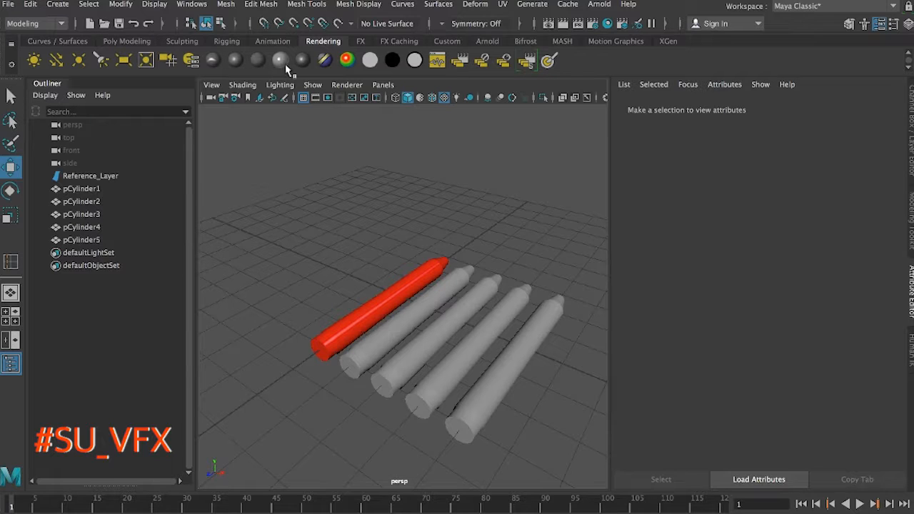
Assign a new Blinn material to the second crayon, pCylinder2, and set its color to yellow.
click(384, 334)
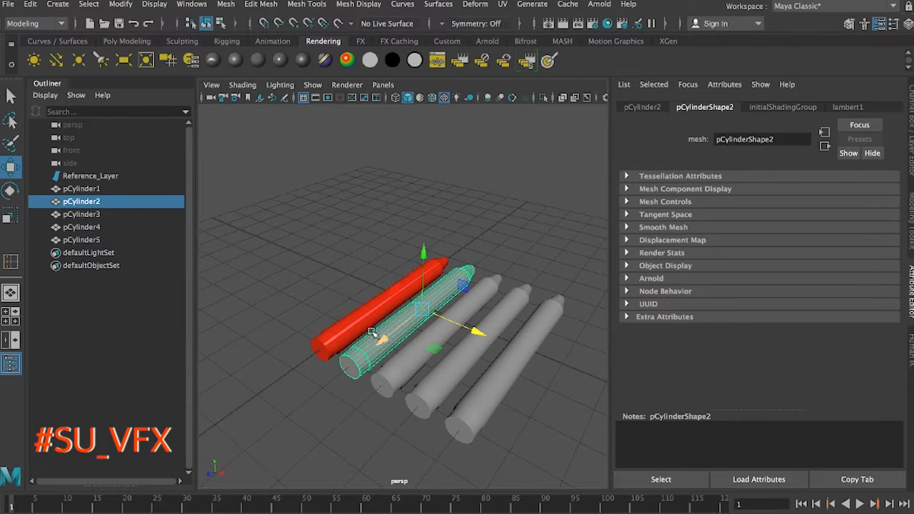
click(236, 60)
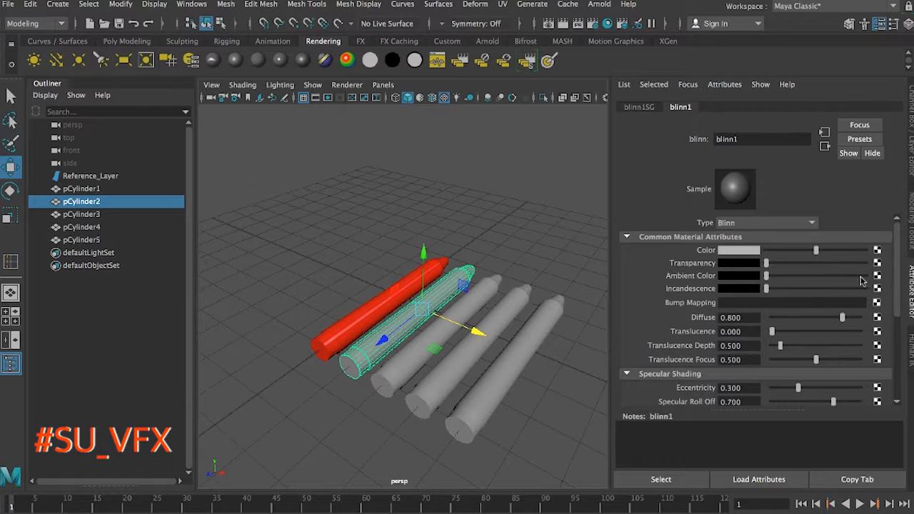
click(733, 250)
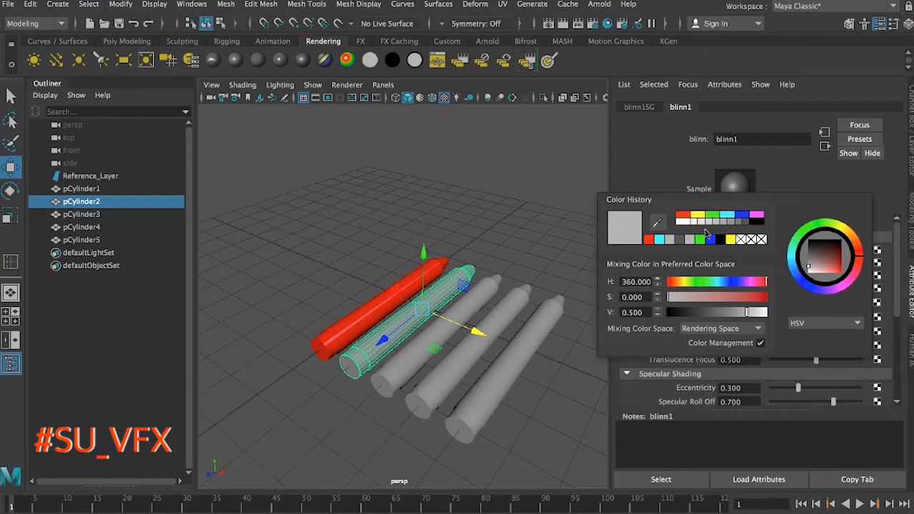
click(698, 215)
click(535, 239)
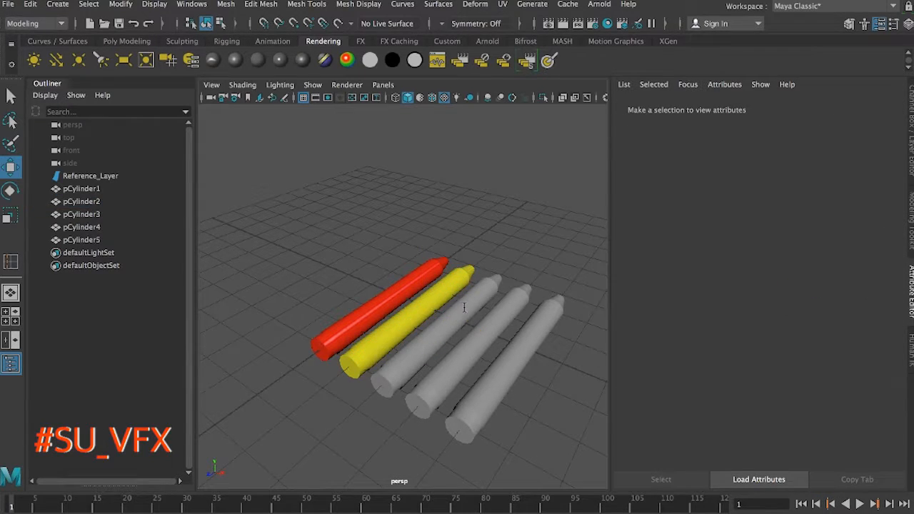
Assign a new Lambert material to the third crayon, pCylinder3, and set its color to green.
click(465, 309)
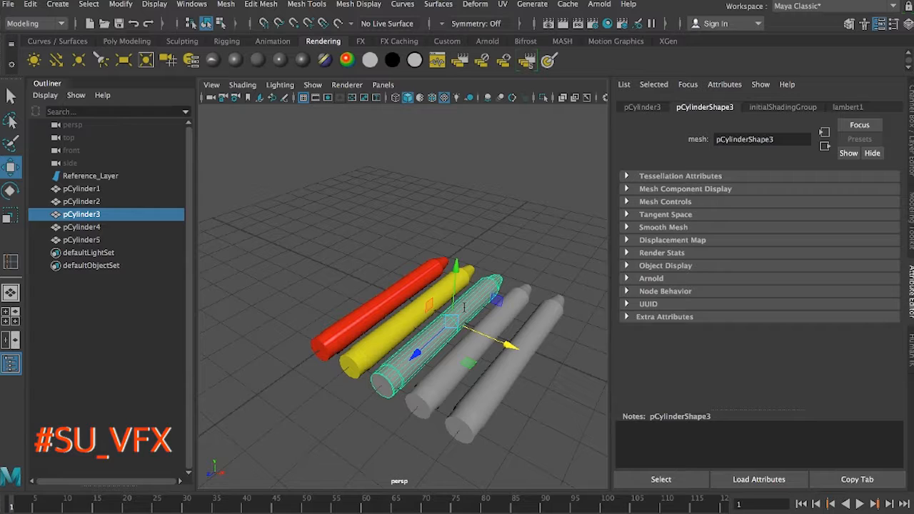
click(258, 63)
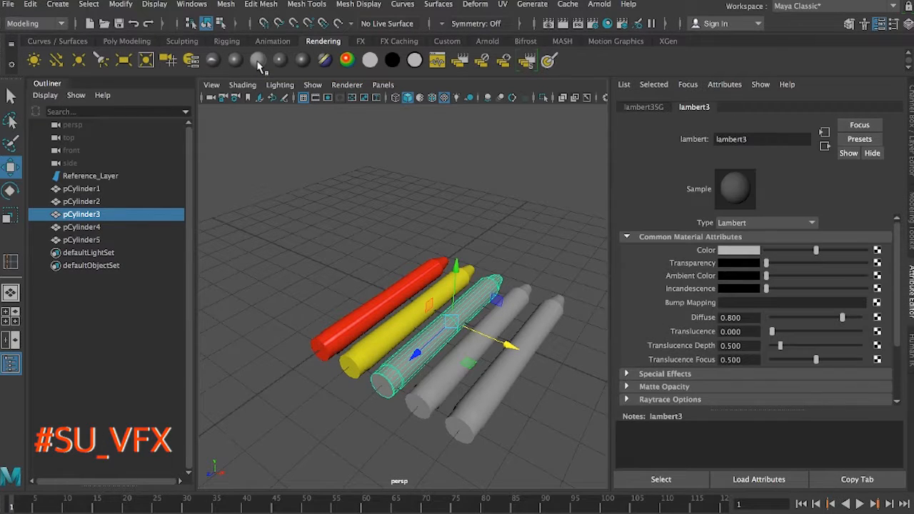
click(735, 251)
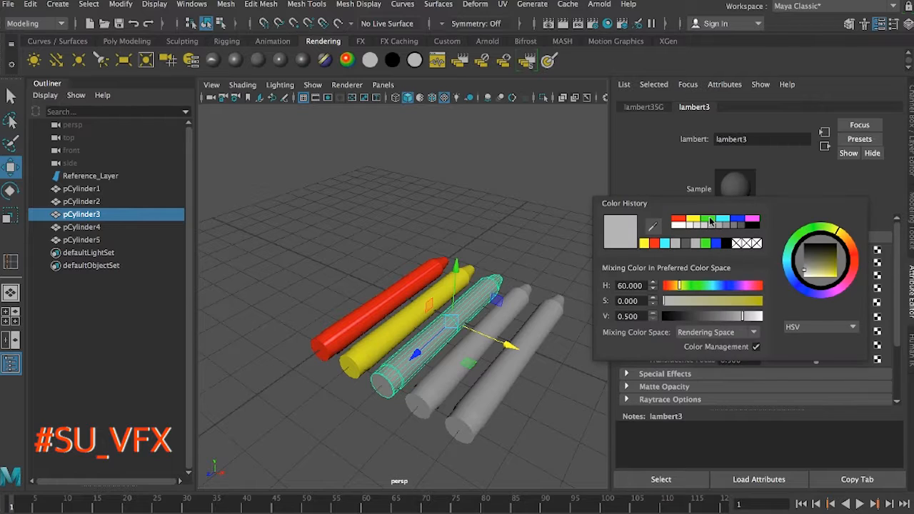
click(708, 221)
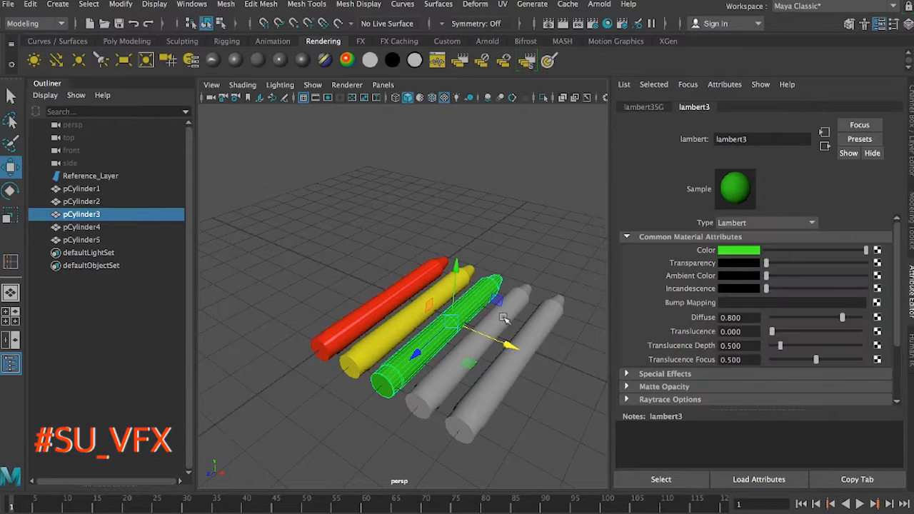
Assign a new Phong material to the fourth crayon, pCylinder4, and set its color to cyan.
click(505, 318)
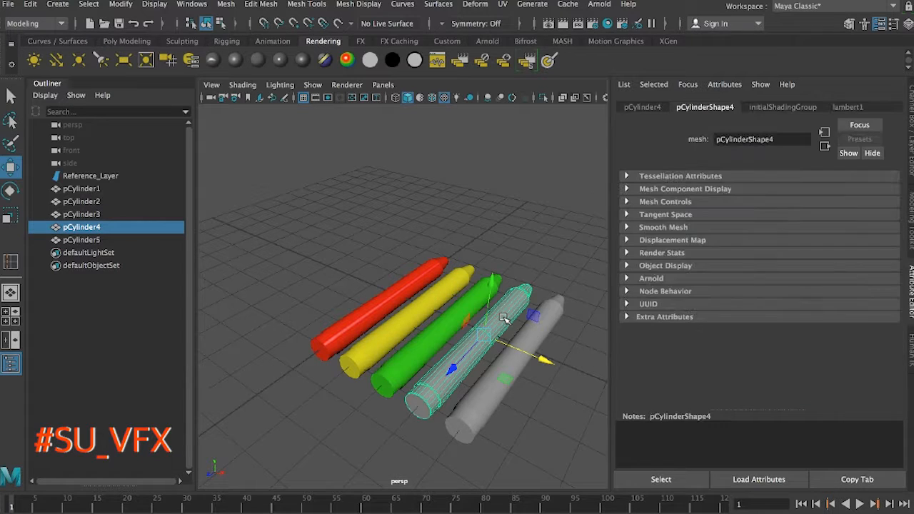
click(279, 60)
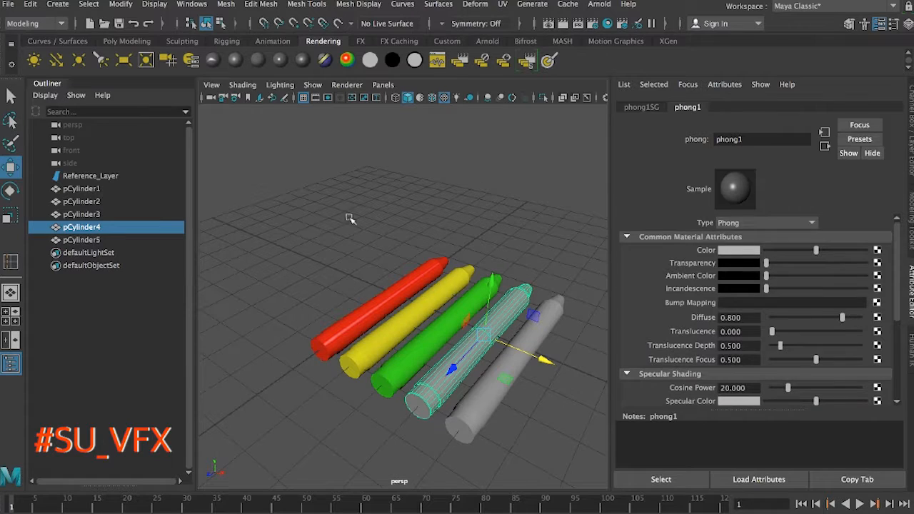
click(740, 250)
click(736, 215)
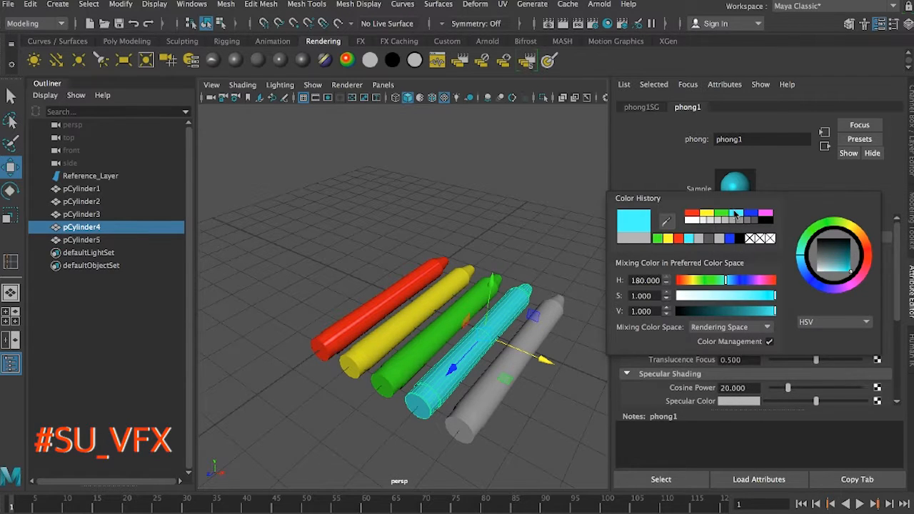
Assign a new Phong E material to the fifth crayon, pCylinder5, set its color to blue, and deselect it.
click(480, 413)
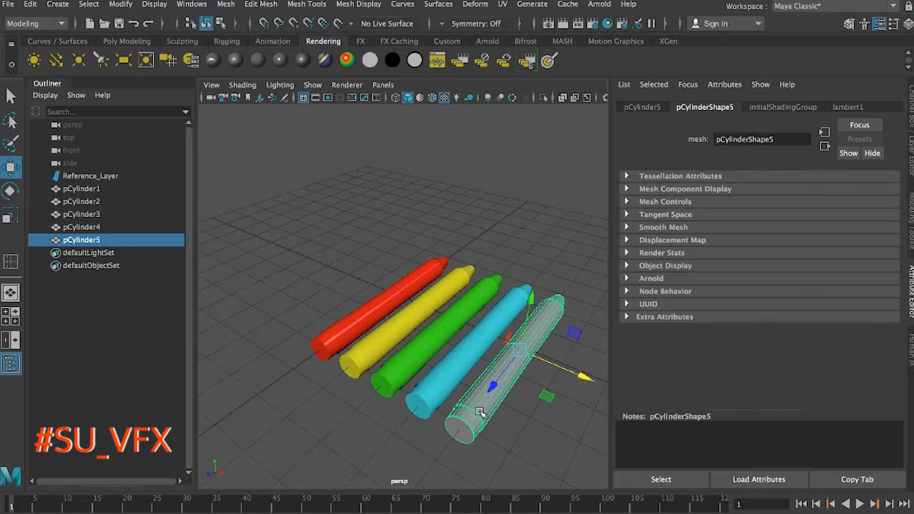
click(303, 64)
click(745, 248)
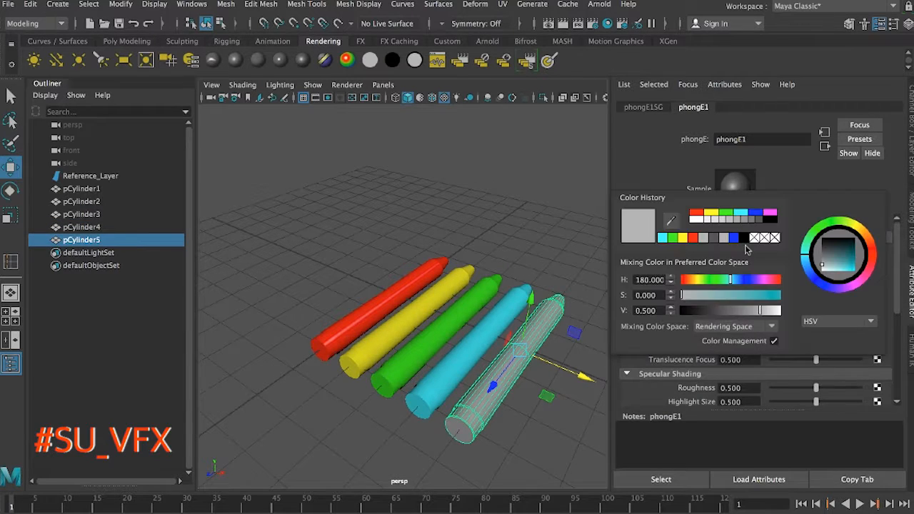
click(755, 212)
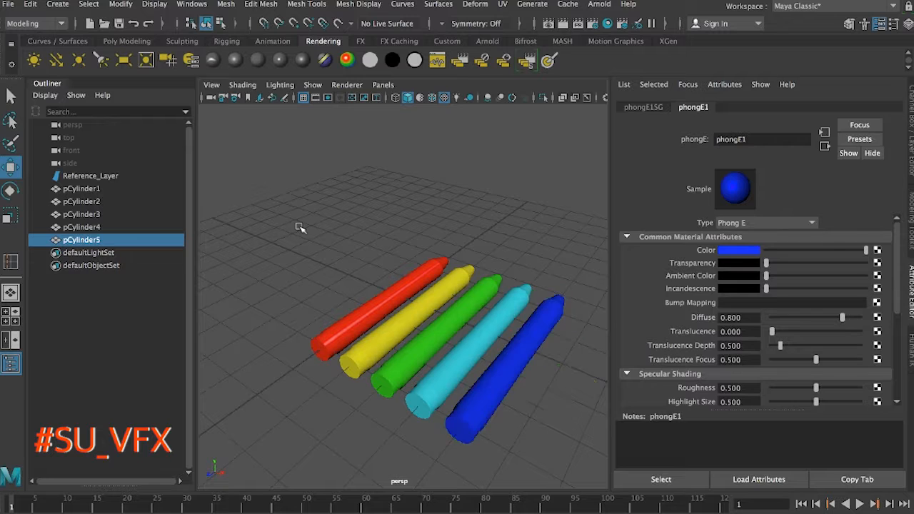
click(300, 227)
alt+drag(264, 237, 271, 297)
alt+drag(265, 273, 337, 274)
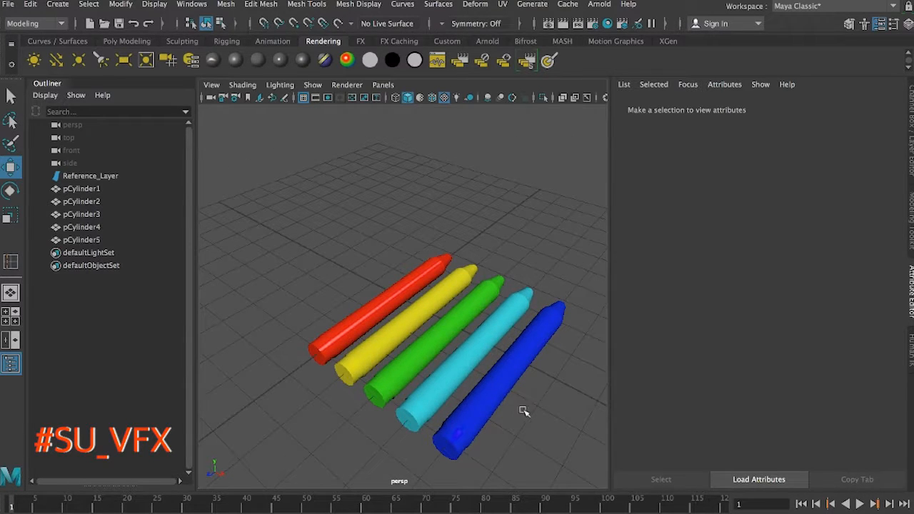
alt+drag(524, 416, 591, 461)
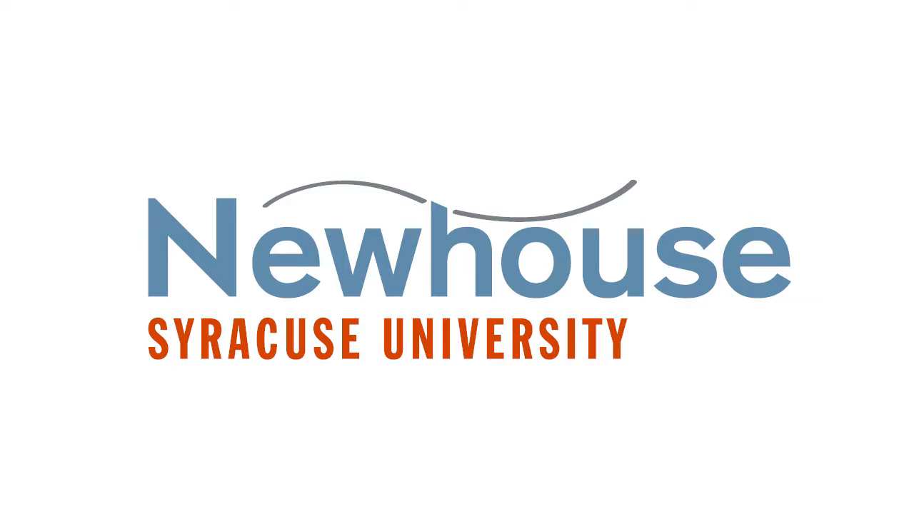